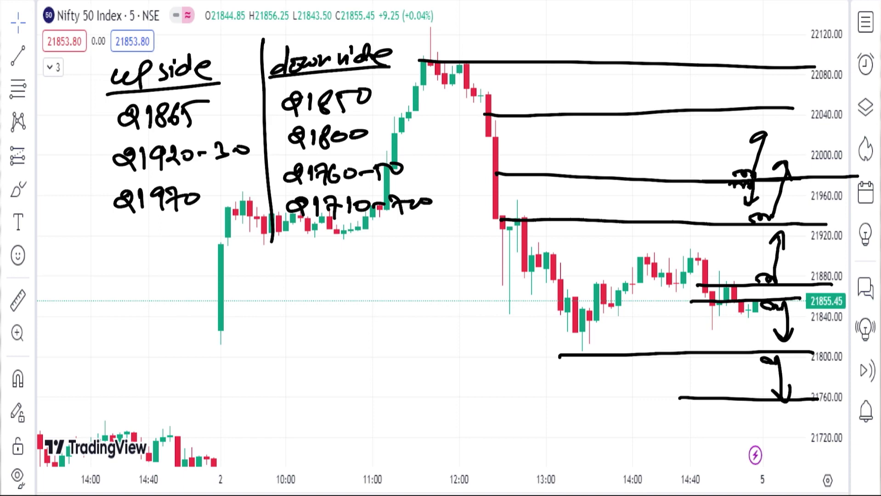
# Step: Circle the consolidation mark just below the 21,800 support line on the Nifty 50 chart and sketch a rising stroke from the line
pyautogui.moveTo(788, 358); pyautogui.dragTo(765, 350)
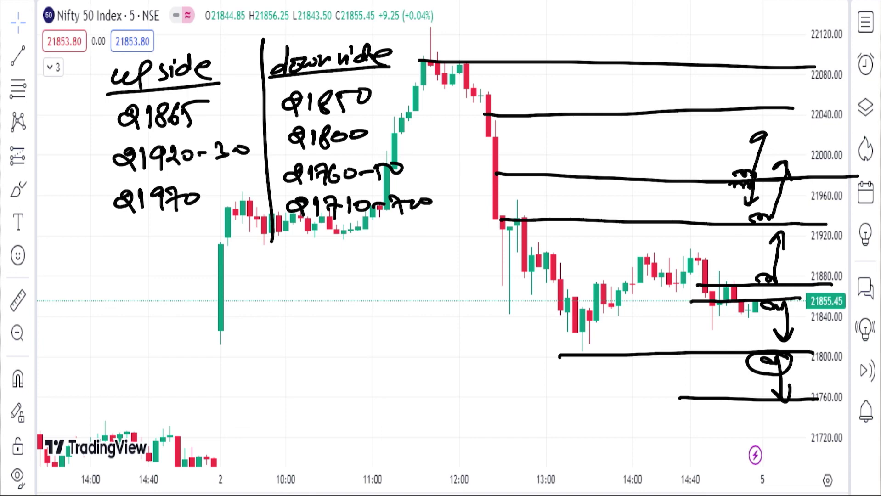
pyautogui.moveTo(717, 351)
pyautogui.mouseDown()
pyautogui.moveTo(738, 345)
pyautogui.moveTo(743, 323)
pyautogui.moveTo(755, 327)
pyautogui.mouseUp()
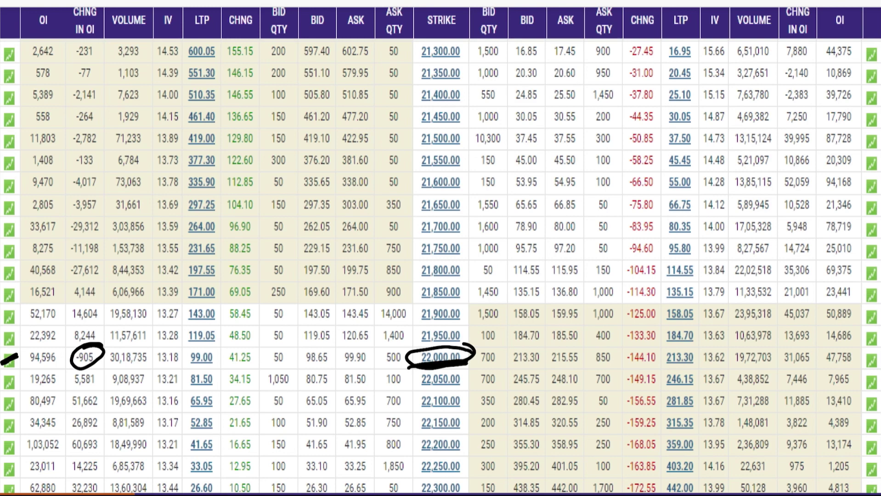
# Step: Underline the 21,800 strike with its put OI and change in OI, and the 21,700 strike with its put OI
pyautogui.moveTo(412, 282); pyautogui.dragTo(460, 277)
pyautogui.moveTo(824, 279); pyautogui.dragTo(855, 277)
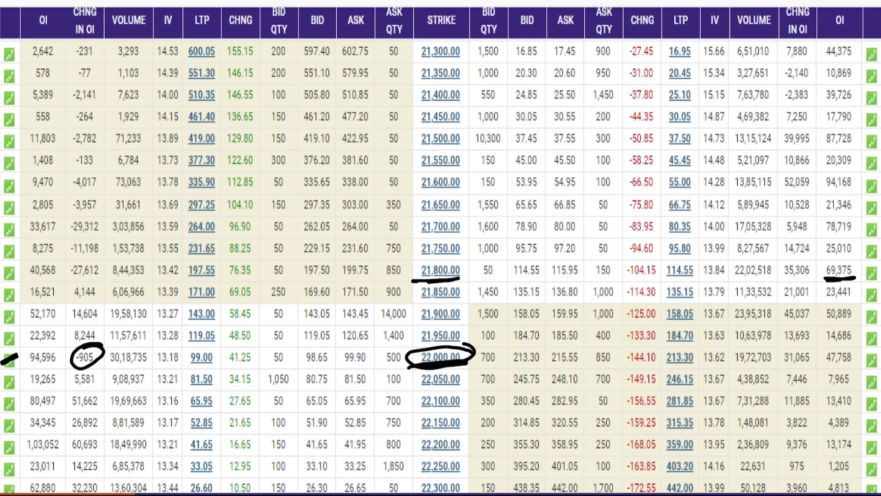
pyautogui.moveTo(774, 282); pyautogui.dragTo(822, 277)
pyautogui.moveTo(419, 238); pyautogui.dragTo(449, 231)
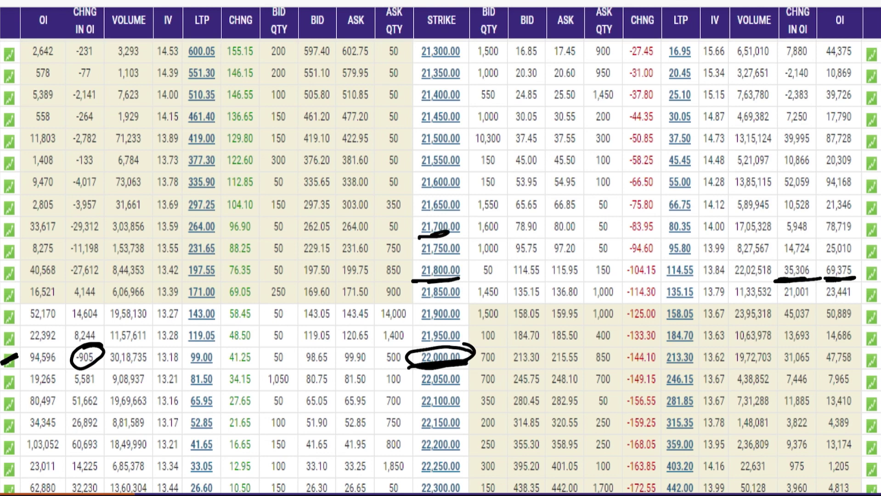
pyautogui.moveTo(856, 233); pyautogui.dragTo(819, 237)
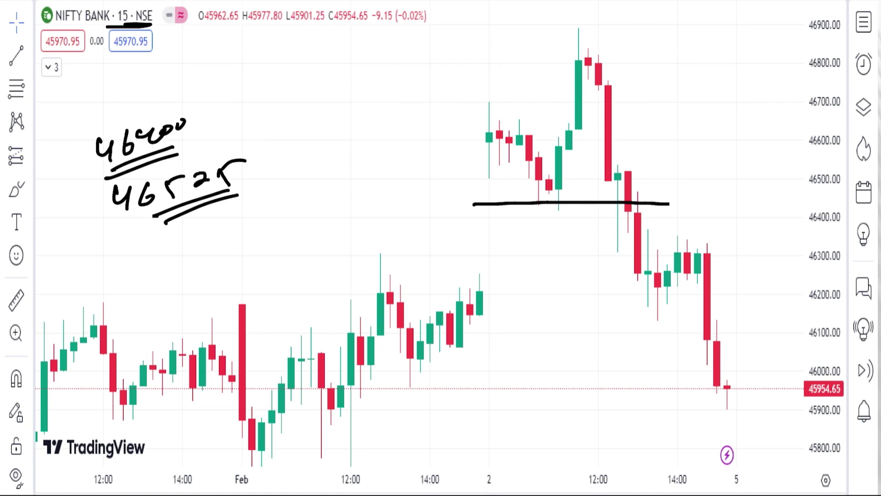
# Step: Clear the annotations from the Nifty Bank chart and handwrite an underlined "upside" heading
pyautogui.click(625, 488)
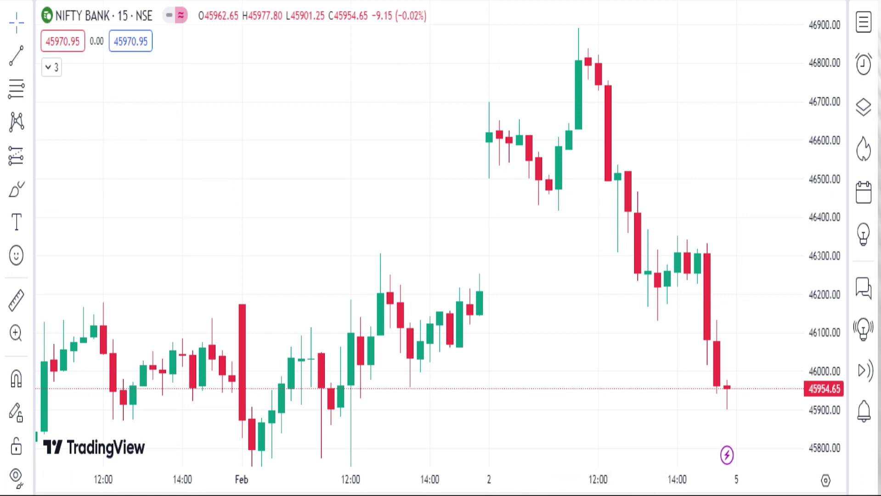
pyautogui.moveTo(130, 87)
pyautogui.mouseDown()
pyautogui.moveTo(185, 94)
pyautogui.moveTo(200, 77)
pyautogui.moveTo(244, 97)
pyautogui.mouseUp()
pyautogui.moveTo(134, 121); pyautogui.dragTo(248, 105)
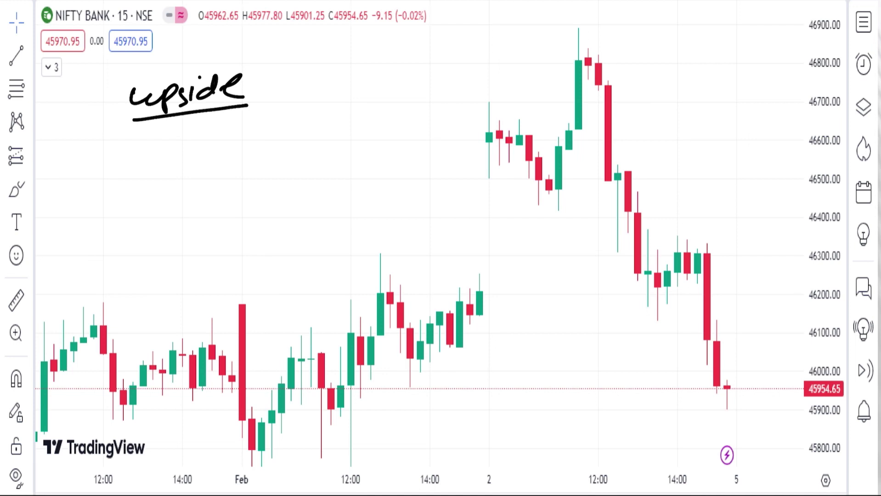
# Step: Write 46000 under the upside heading and draw a horizontal line at about 46,000 with a consolidation squiggle and upward arrow above it
pyautogui.moveTo(149, 125)
pyautogui.mouseDown()
pyautogui.moveTo(143, 143)
pyautogui.moveTo(239, 129)
pyautogui.mouseUp()
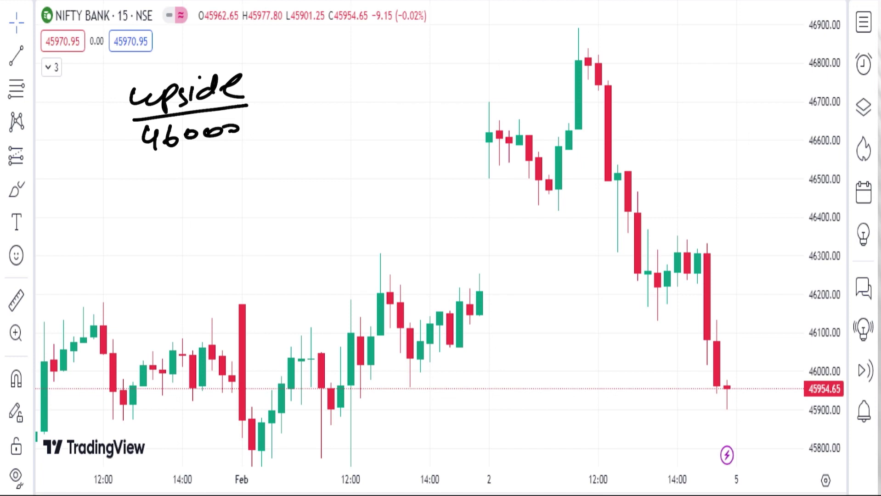
pyautogui.moveTo(655, 367); pyautogui.dragTo(814, 372)
pyautogui.moveTo(741, 365)
pyautogui.mouseDown()
pyautogui.moveTo(776, 367)
pyautogui.moveTo(776, 325)
pyautogui.mouseUp()
pyautogui.moveTo(766, 333)
pyautogui.mouseDown()
pyautogui.moveTo(776, 319)
pyautogui.moveTo(785, 329)
pyautogui.mouseUp()
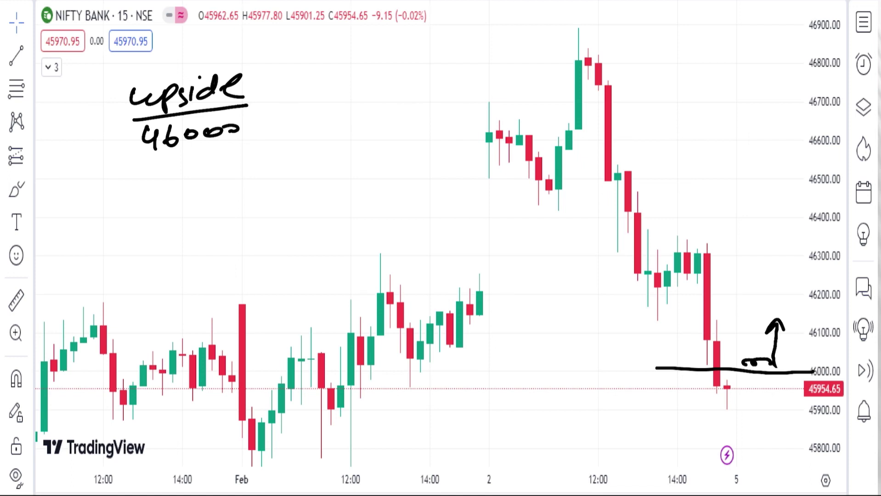
# Step: Write 46150-75 as the second upside level and draw a horizontal resistance line at about 46,165
pyautogui.moveTo(145, 166); pyautogui.dragTo(156, 180)
pyautogui.moveTo(154, 169)
pyautogui.mouseDown()
pyautogui.moveTo(156, 186)
pyautogui.moveTo(193, 182)
pyautogui.moveTo(202, 168)
pyautogui.moveTo(202, 176)
pyautogui.mouseUp()
pyautogui.moveTo(205, 159); pyautogui.dragTo(223, 158)
pyautogui.moveTo(237, 161); pyautogui.dragTo(264, 169)
pyautogui.moveTo(258, 161); pyautogui.dragTo(273, 159)
pyautogui.moveTo(278, 151); pyautogui.dragTo(286, 163)
pyautogui.moveTo(288, 150); pyautogui.dragTo(301, 146)
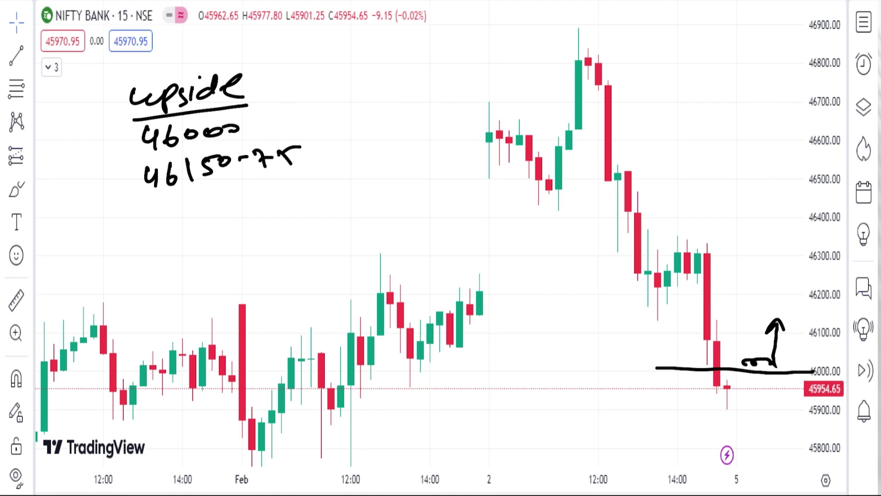
pyautogui.moveTo(692, 306); pyautogui.dragTo(847, 311)
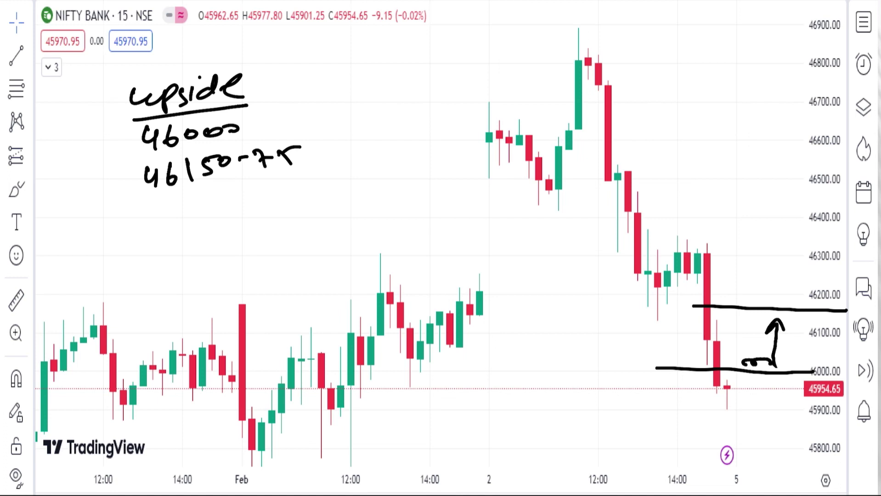
# Step: Draw an upward arrow from the second resistance line to a new line at about 46,325, and write 46300 in the upside list
pyautogui.moveTo(768, 303)
pyautogui.mouseDown()
pyautogui.moveTo(780, 297)
pyautogui.moveTo(784, 255)
pyautogui.moveTo(791, 271)
pyautogui.mouseUp()
pyautogui.moveTo(661, 247); pyautogui.dragTo(826, 246)
pyautogui.moveTo(162, 198); pyautogui.dragTo(171, 221)
pyautogui.moveTo(197, 194)
pyautogui.mouseDown()
pyautogui.moveTo(188, 216)
pyautogui.moveTo(216, 210)
pyautogui.mouseUp()
pyautogui.moveTo(232, 194)
pyautogui.mouseDown()
pyautogui.moveTo(221, 200)
pyautogui.moveTo(239, 198)
pyautogui.mouseUp()
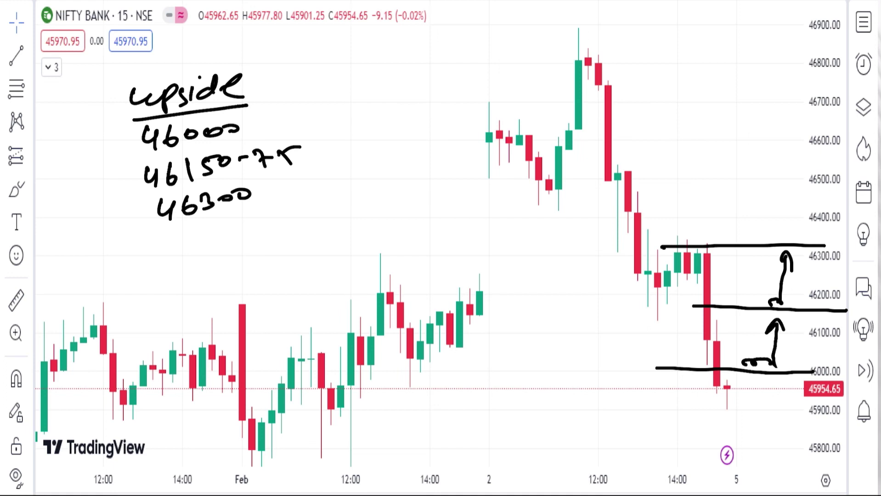
# Step: Draw a horizontal resistance line at about 46,440 and write 46425 as the fourth upside level
pyautogui.moveTo(619, 203); pyautogui.dragTo(842, 201)
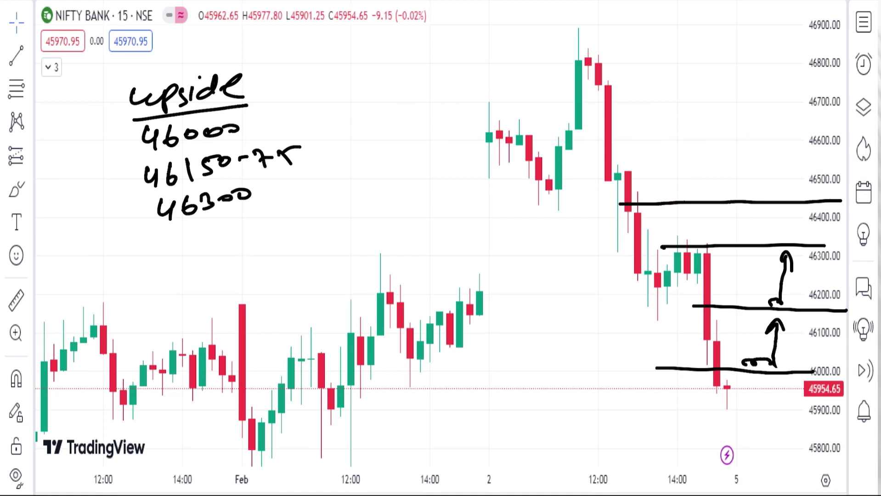
pyautogui.moveTo(170, 230)
pyautogui.mouseDown()
pyautogui.moveTo(164, 242)
pyautogui.moveTo(182, 242)
pyautogui.mouseUp()
pyautogui.moveTo(176, 233); pyautogui.dragTo(176, 251)
pyautogui.moveTo(202, 226)
pyautogui.mouseDown()
pyautogui.moveTo(191, 245)
pyautogui.moveTo(200, 240)
pyautogui.mouseUp()
pyautogui.moveTo(211, 226); pyautogui.dragTo(224, 240)
pyautogui.moveTo(219, 230)
pyautogui.mouseDown()
pyautogui.moveTo(218, 248)
pyautogui.moveTo(243, 233)
pyautogui.moveTo(245, 243)
pyautogui.mouseUp()
pyautogui.moveTo(259, 226); pyautogui.dragTo(260, 245)
pyautogui.moveTo(253, 224); pyautogui.dragTo(265, 222)
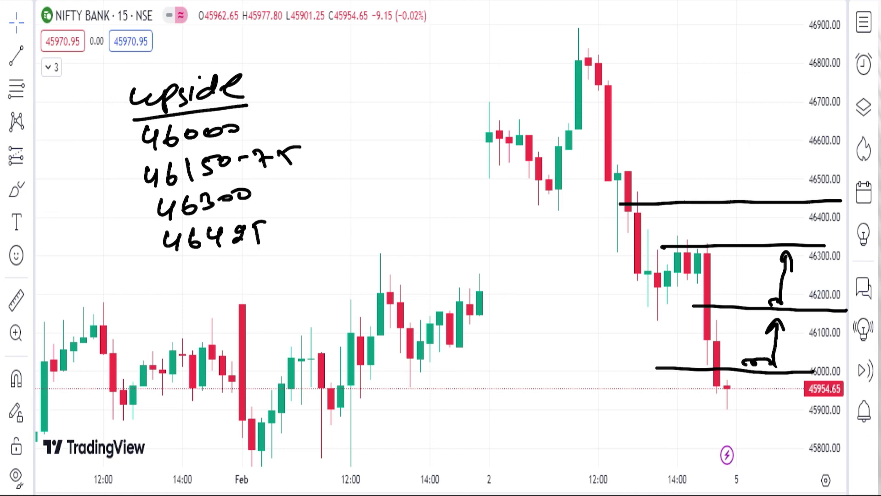
# Step: Draw a vertical divider beside the upside list and write an underlined "downside" heading on its other side
pyautogui.moveTo(310, 40); pyautogui.dragTo(314, 276)
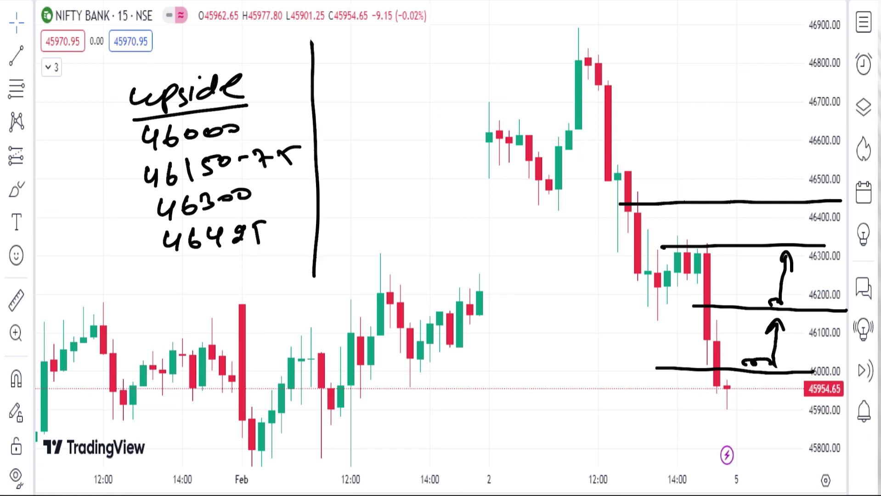
pyautogui.moveTo(342, 91)
pyautogui.mouseDown()
pyautogui.moveTo(346, 98)
pyautogui.moveTo(423, 74)
pyautogui.moveTo(459, 87)
pyautogui.mouseUp()
pyautogui.moveTo(326, 106); pyautogui.dragTo(472, 93)
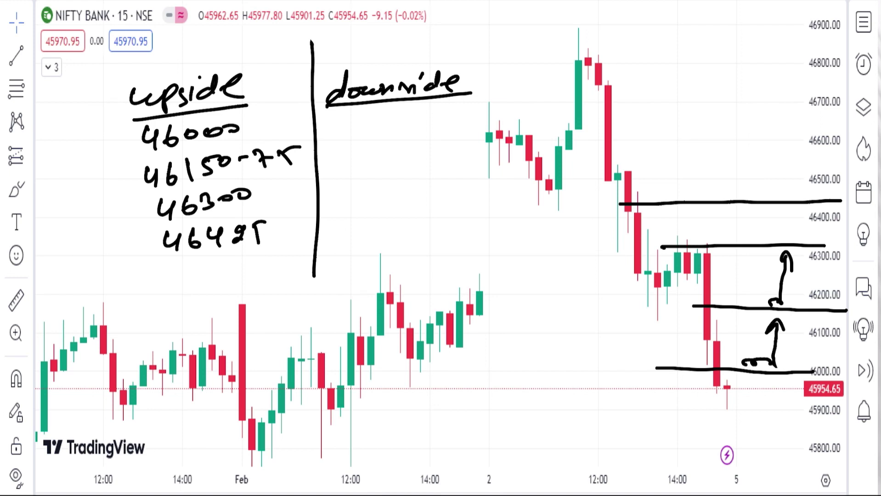
# Step: List 45950 and 45800 under the downside heading and draw support lines at about 45,920 and 45,800
pyautogui.moveTo(349, 126)
pyautogui.mouseDown()
pyautogui.moveTo(359, 144)
pyautogui.moveTo(397, 123)
pyautogui.moveTo(416, 133)
pyautogui.moveTo(436, 124)
pyautogui.mouseUp()
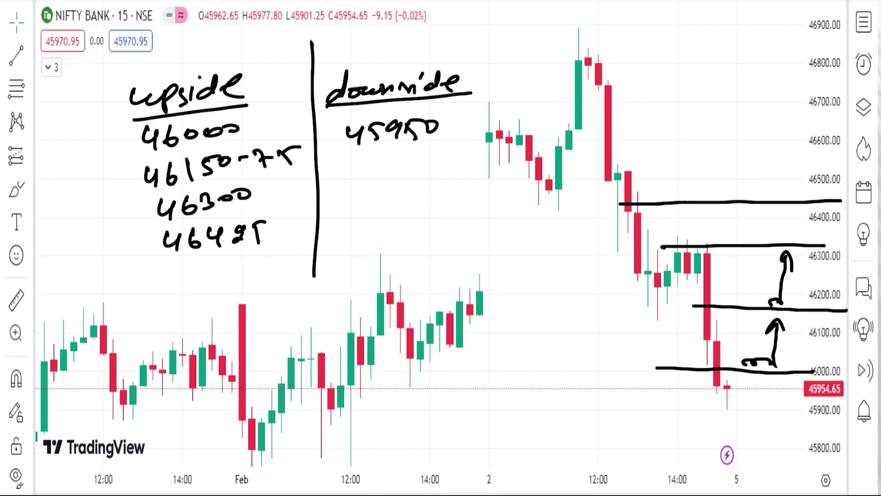
pyautogui.moveTo(700, 404); pyautogui.dragTo(852, 400)
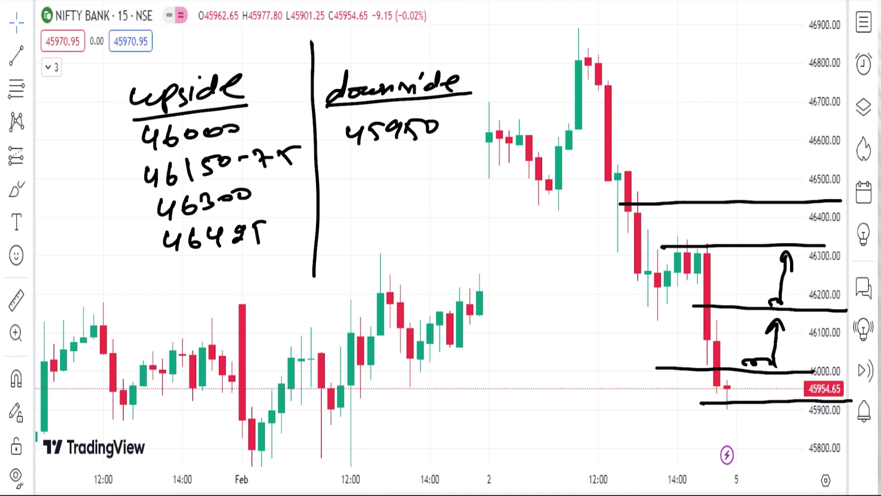
pyautogui.moveTo(358, 156)
pyautogui.mouseDown()
pyautogui.moveTo(363, 176)
pyautogui.moveTo(376, 180)
pyautogui.mouseUp()
pyautogui.moveTo(373, 161)
pyautogui.mouseDown()
pyautogui.moveTo(400, 160)
pyautogui.moveTo(396, 180)
pyautogui.moveTo(434, 166)
pyautogui.mouseUp()
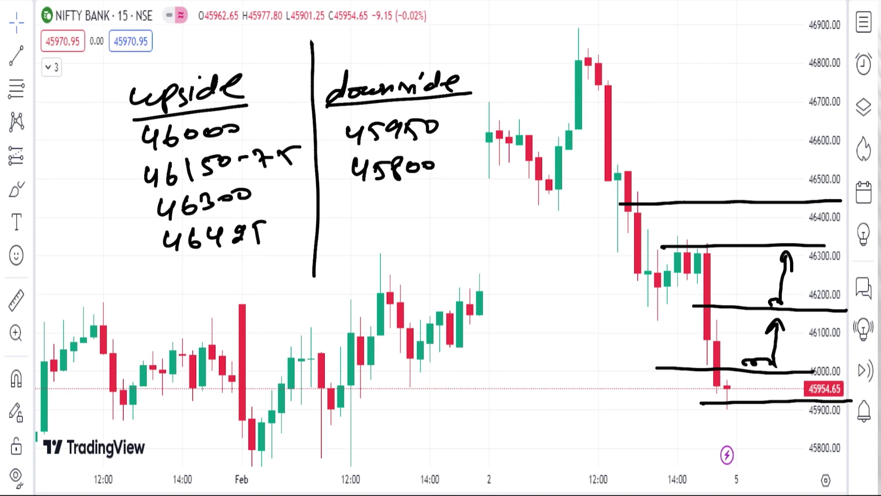
pyautogui.moveTo(648, 449); pyautogui.dragTo(813, 450)
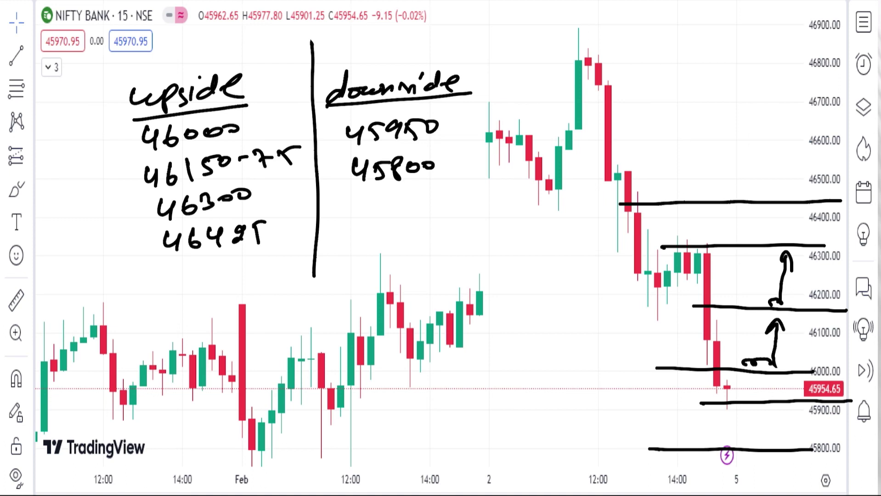
# Step: Write 45660 and 45480 as the third and fourth levels in the downside list
pyautogui.moveTo(350, 200); pyautogui.dragTo(363, 213)
pyautogui.moveTo(360, 206); pyautogui.dragTo(362, 223)
pyautogui.moveTo(372, 203); pyautogui.dragTo(367, 222)
pyautogui.moveTo(385, 205); pyautogui.dragTo(412, 212)
pyautogui.moveTo(439, 203)
pyautogui.mouseDown()
pyautogui.moveTo(425, 208)
pyautogui.moveTo(440, 202)
pyautogui.mouseUp()
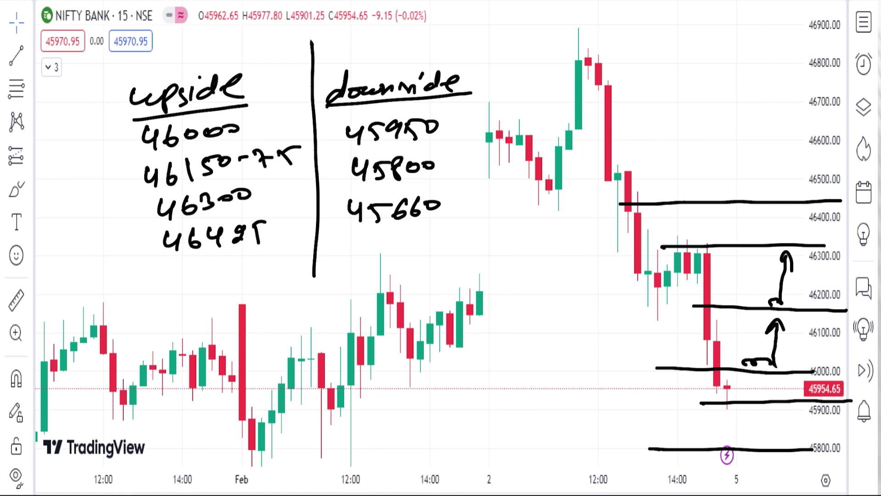
pyautogui.moveTo(349, 238)
pyautogui.mouseDown()
pyautogui.moveTo(347, 246)
pyautogui.moveTo(364, 247)
pyautogui.mouseUp()
pyautogui.moveTo(358, 240); pyautogui.dragTo(356, 259)
pyautogui.moveTo(371, 245)
pyautogui.mouseDown()
pyautogui.moveTo(378, 260)
pyautogui.moveTo(393, 244)
pyautogui.moveTo(392, 255)
pyautogui.moveTo(406, 254)
pyautogui.mouseUp()
pyautogui.moveTo(403, 248); pyautogui.dragTo(402, 264)
pyautogui.moveTo(420, 243)
pyautogui.mouseDown()
pyautogui.moveTo(411, 255)
pyautogui.moveTo(418, 264)
pyautogui.mouseUp()
pyautogui.moveTo(435, 246); pyautogui.dragTo(436, 247)
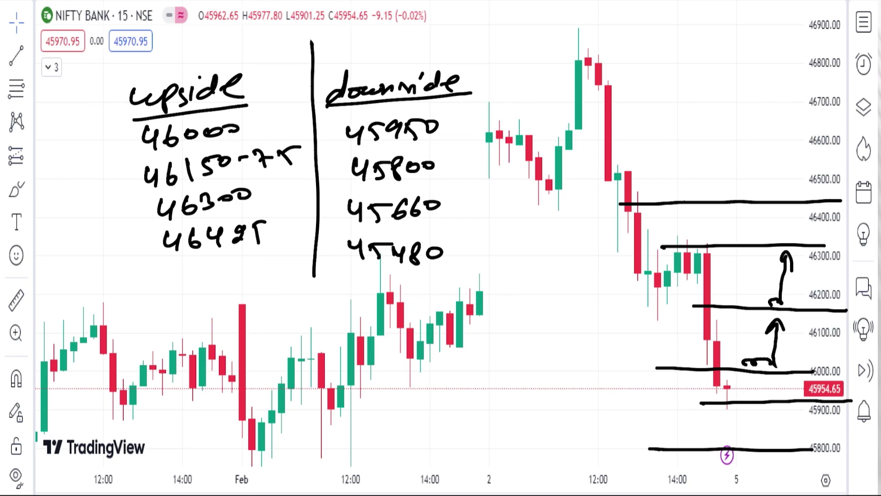
# Step: Sketch a consolidation with an upward arrow above the 45,800 line, thicken that line, and add a mark just below it
pyautogui.moveTo(746, 446)
pyautogui.mouseDown()
pyautogui.moveTo(773, 445)
pyautogui.moveTo(763, 418)
pyautogui.moveTo(779, 425)
pyautogui.mouseUp()
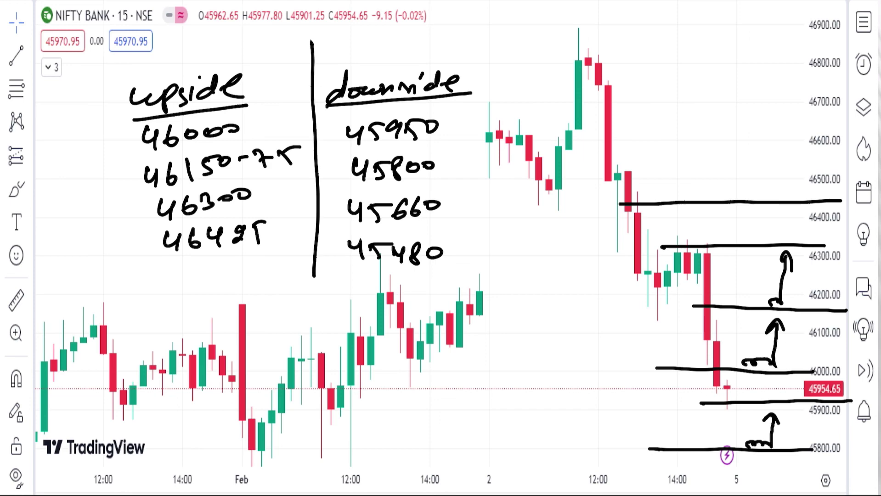
pyautogui.moveTo(641, 447); pyautogui.dragTo(832, 451)
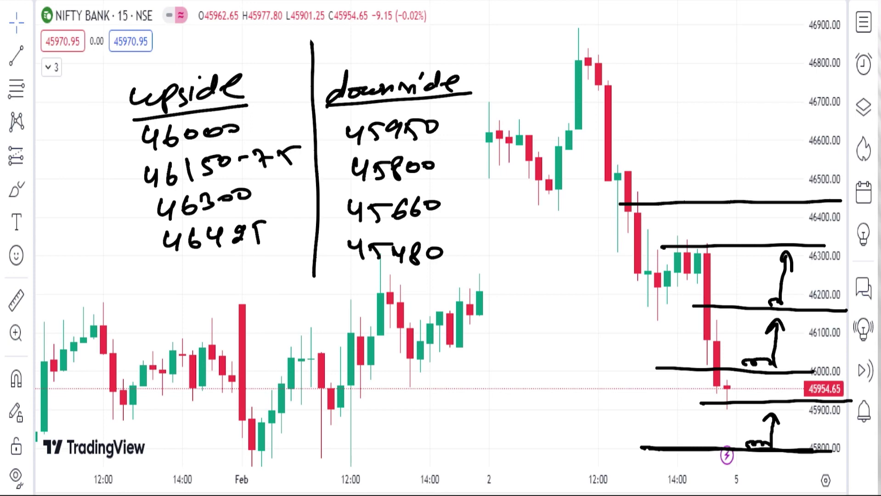
pyautogui.moveTo(753, 463); pyautogui.dragTo(792, 466)
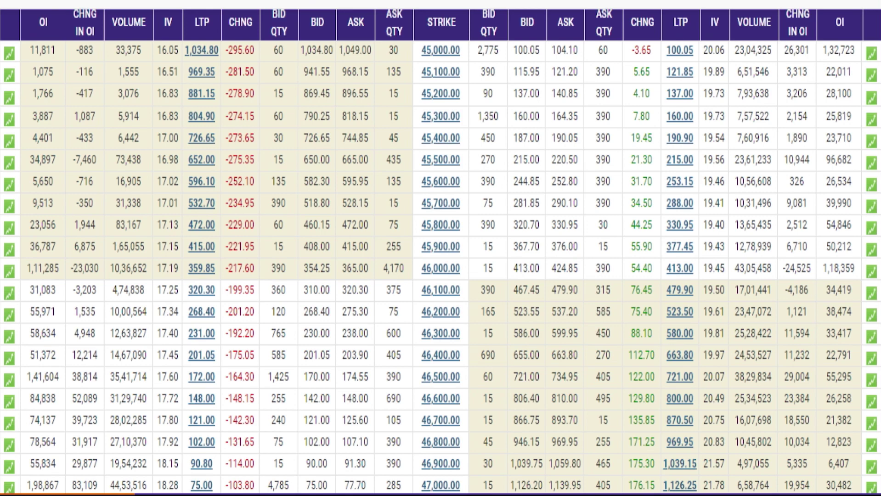
# Step: Circle the 46,000 strike in the Bank Nifty option chain and mark its call and put OI and change in OI
pyautogui.moveTo(466, 257)
pyautogui.mouseDown()
pyautogui.moveTo(441, 255)
pyautogui.moveTo(470, 263)
pyautogui.mouseUp()
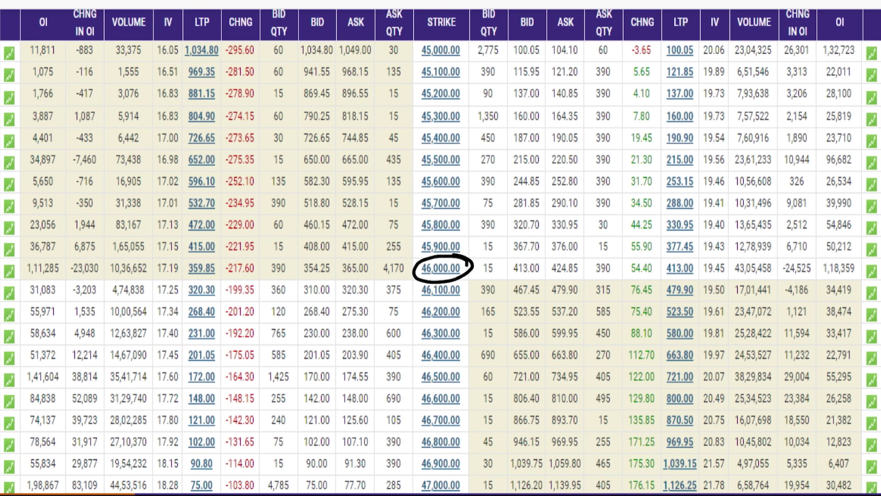
pyautogui.moveTo(1, 275); pyautogui.dragTo(20, 265)
pyautogui.moveTo(105, 256)
pyautogui.mouseDown()
pyautogui.moveTo(81, 281)
pyautogui.moveTo(88, 254)
pyautogui.mouseUp()
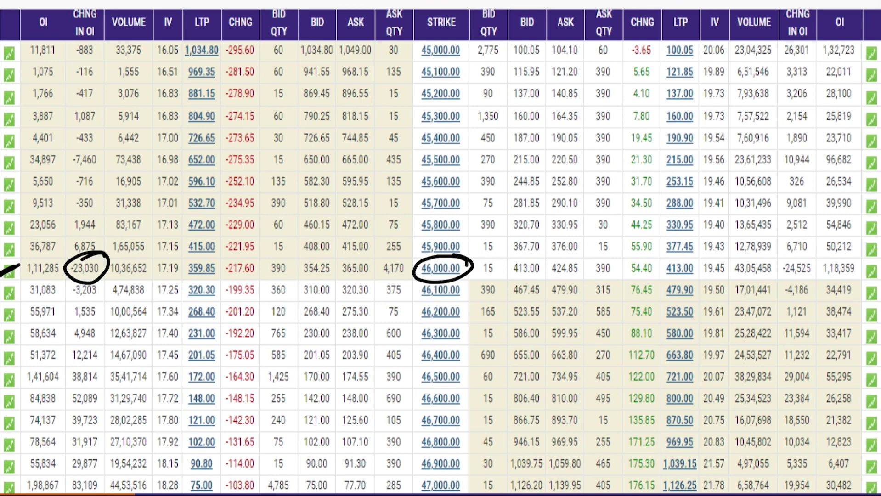
pyautogui.moveTo(65, 276); pyautogui.dragTo(95, 271)
pyautogui.moveTo(820, 279); pyautogui.dragTo(861, 277)
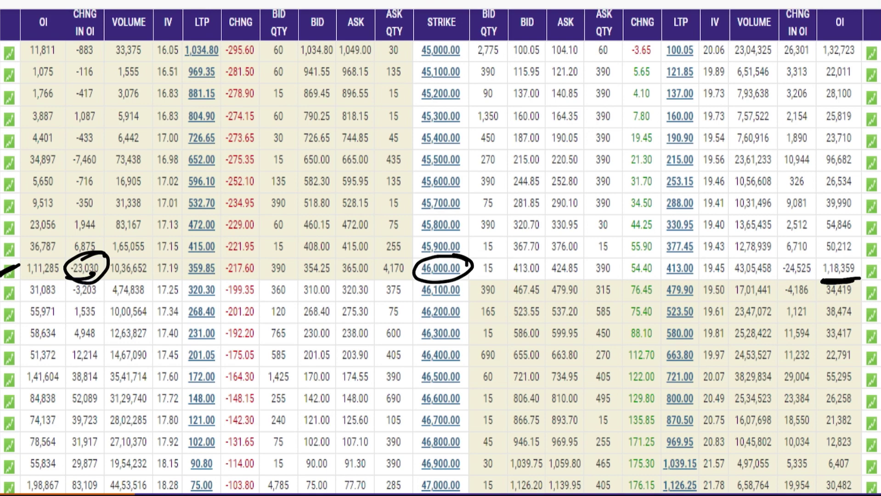
pyautogui.moveTo(781, 277); pyautogui.dragTo(811, 276)
# Step: Circle the 46,500 strike and underline its call OI and change in OI, then underline the 45,500 strike and its put OI
pyautogui.moveTo(461, 363)
pyautogui.mouseDown()
pyautogui.moveTo(413, 371)
pyautogui.moveTo(467, 360)
pyautogui.mouseUp()
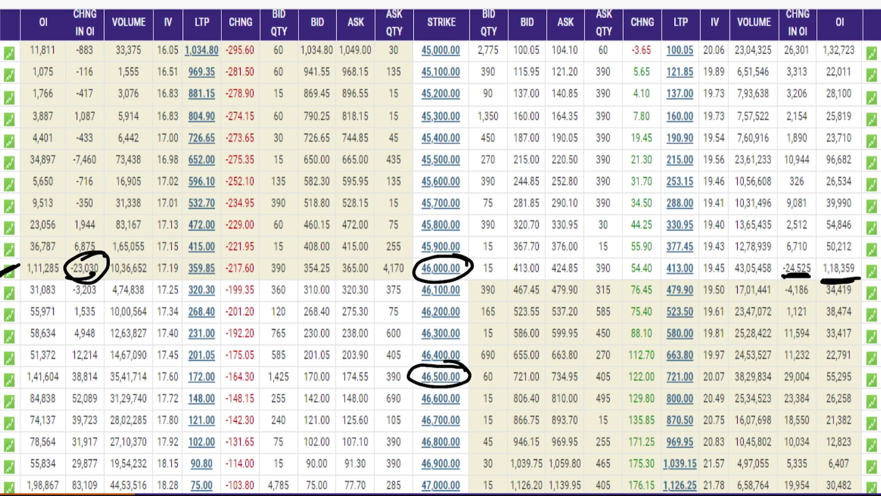
pyautogui.moveTo(14, 385); pyautogui.dragTo(94, 381)
pyautogui.moveTo(415, 169); pyautogui.dragTo(468, 169)
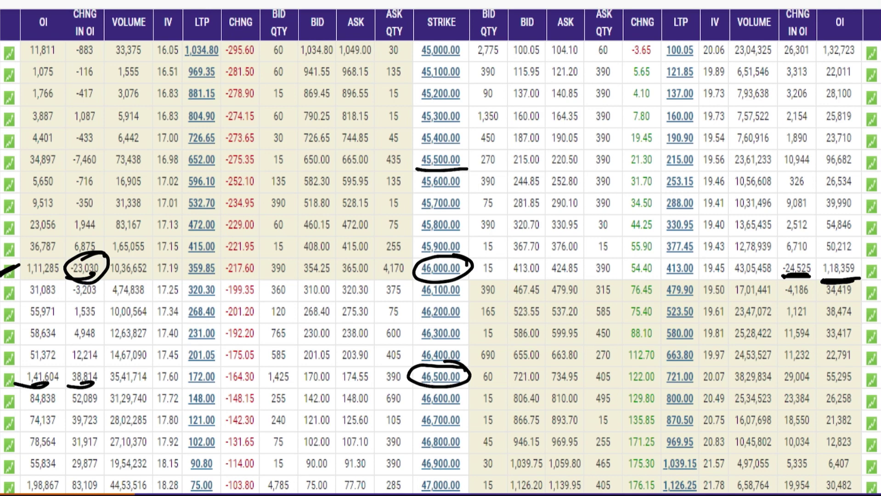
pyautogui.moveTo(811, 171); pyautogui.dragTo(857, 170)
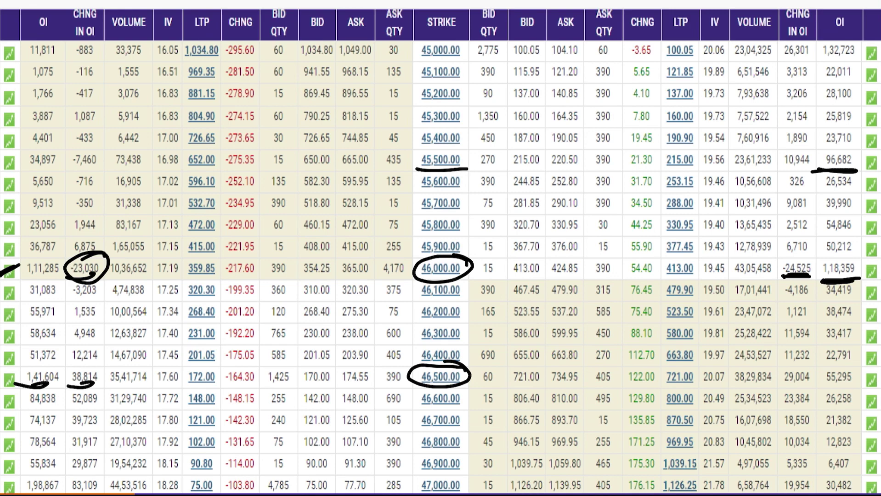